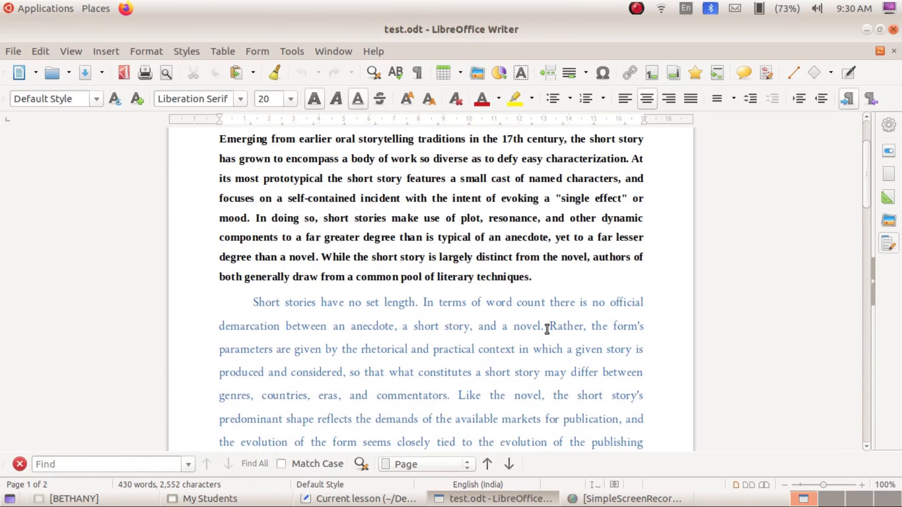
- Add an empty line after the bold opening paragraph and insert the image children.png there
click(551, 276)
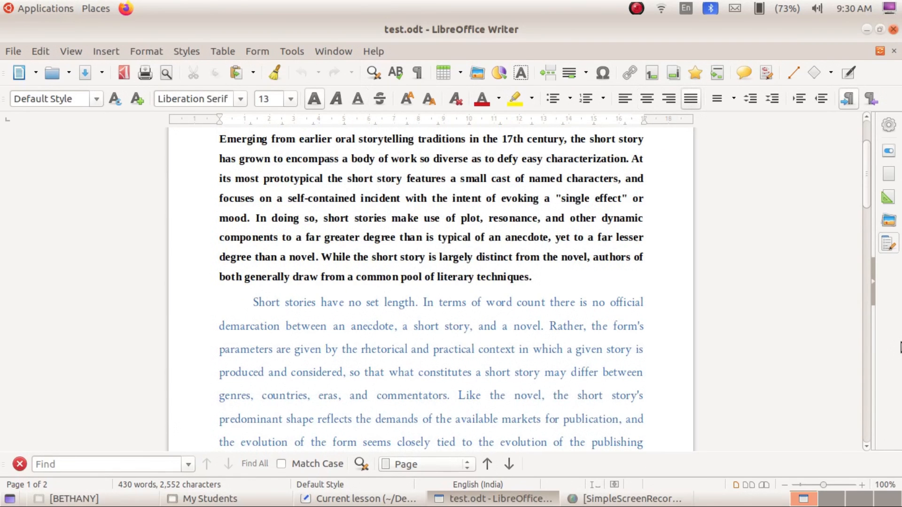
key(Return)
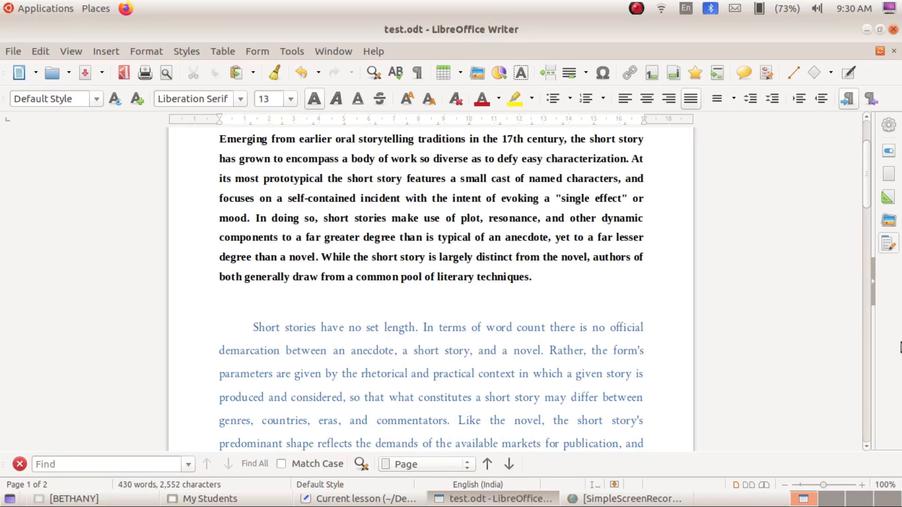
click(110, 47)
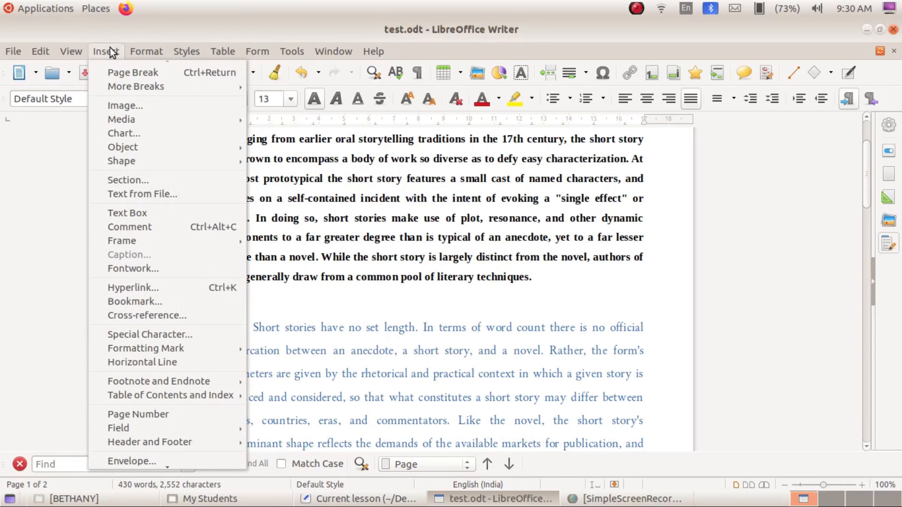
click(154, 106)
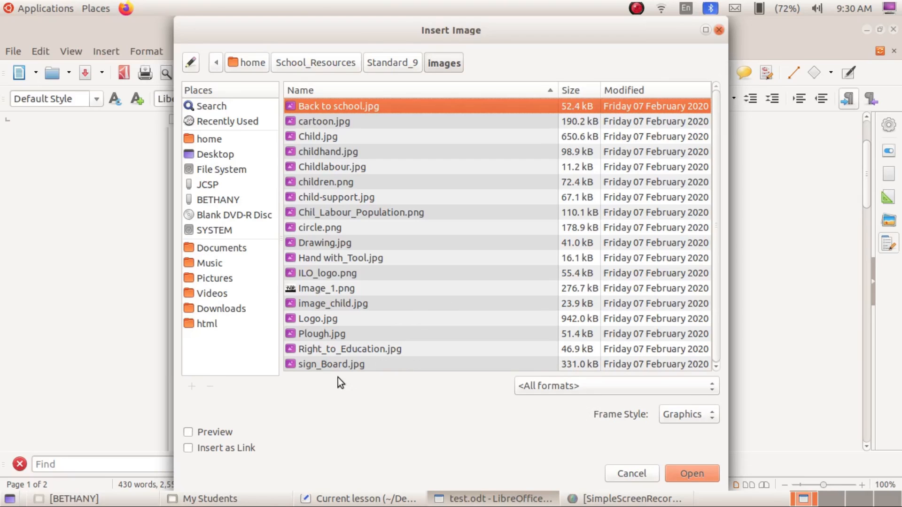
click(322, 186)
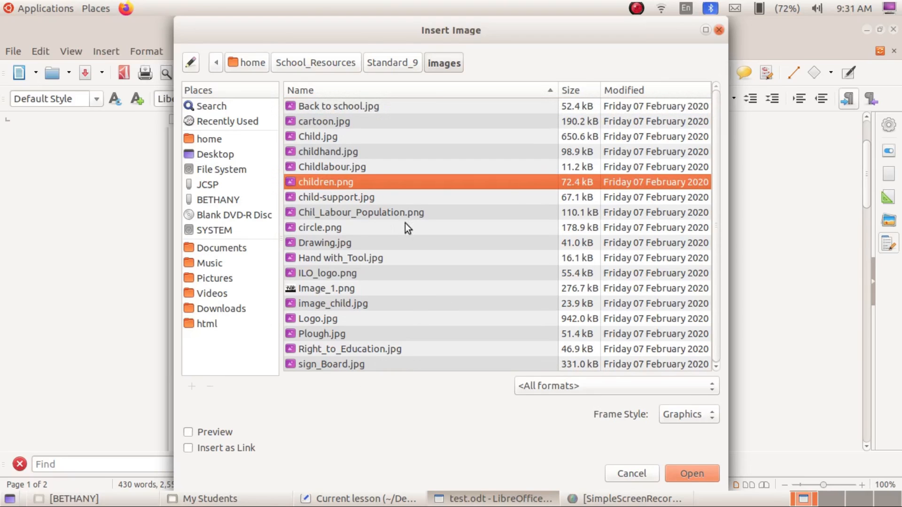
click(687, 475)
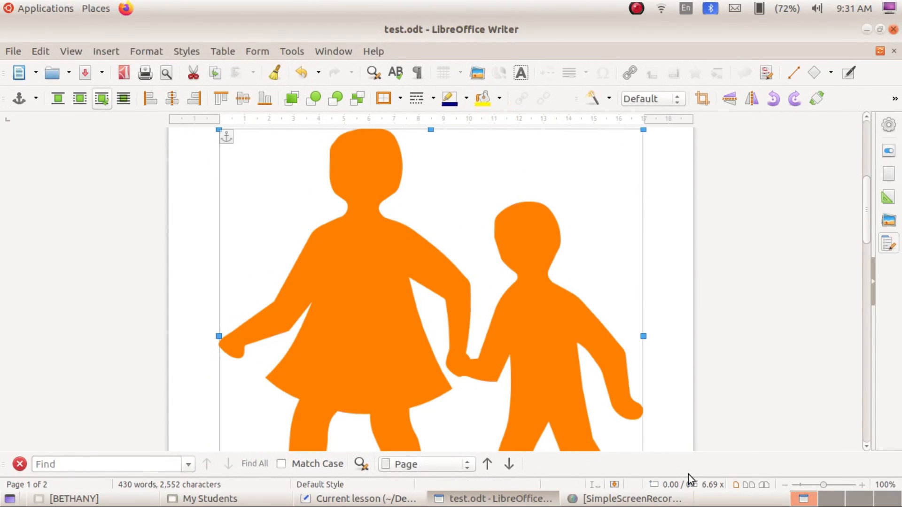
- Shrink the children image to about 7 cm wide and place it at the right side of the blue "Short stories" paragraph
scroll(639, 294, up, 5)
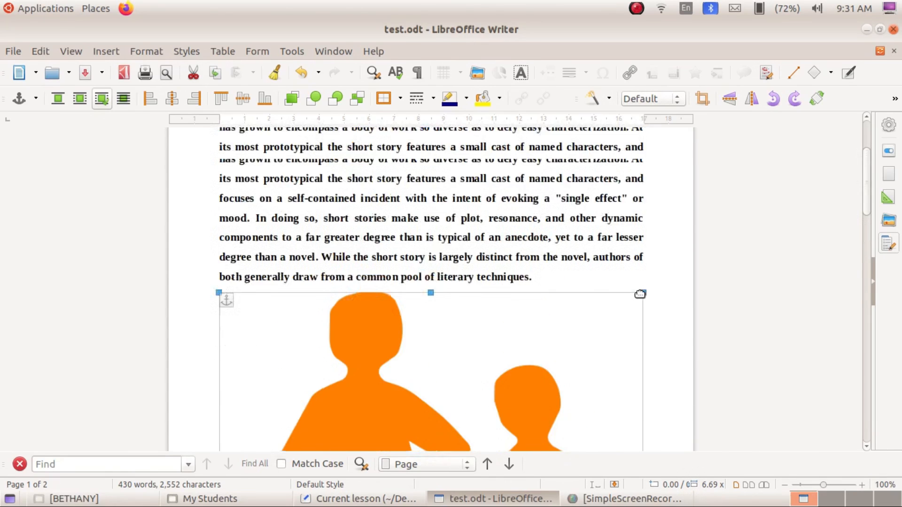
scroll(639, 294, down, 10)
scroll(640, 294, up, 10)
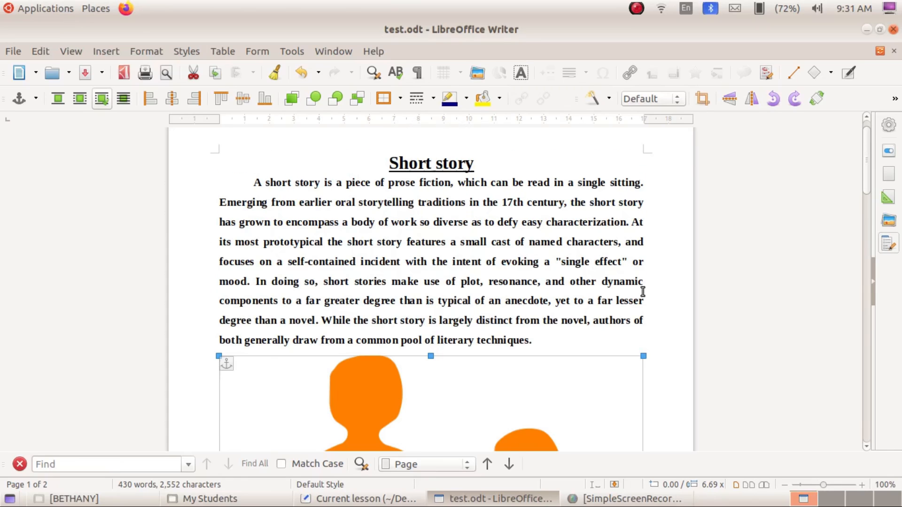
scroll(642, 291, down, 5)
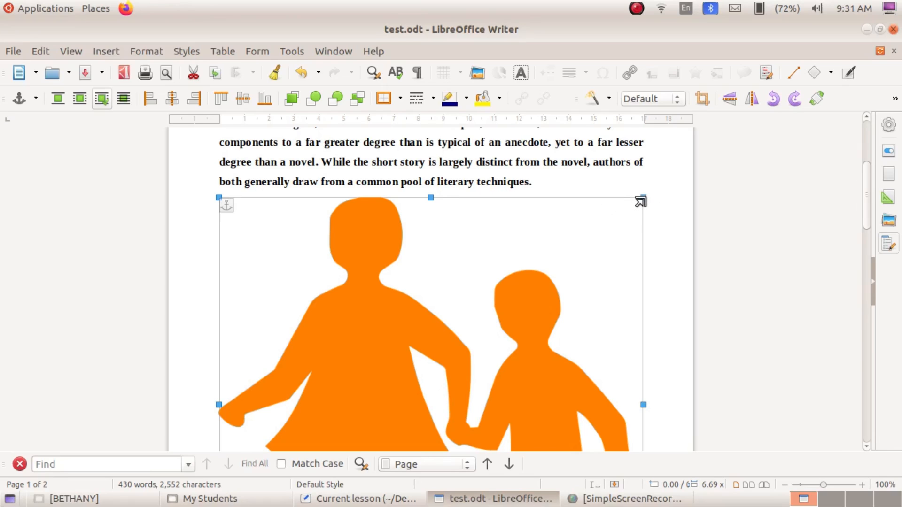
drag(640, 201, 382, 376)
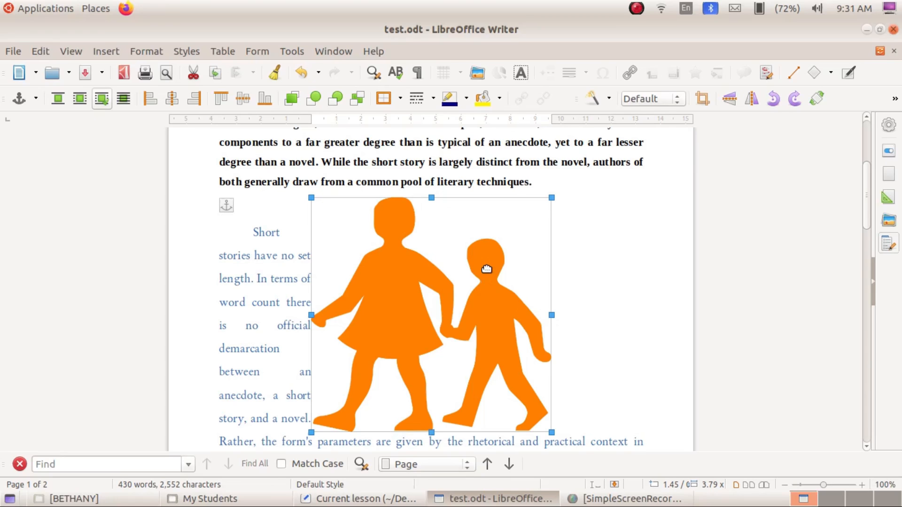
drag(418, 308, 511, 302)
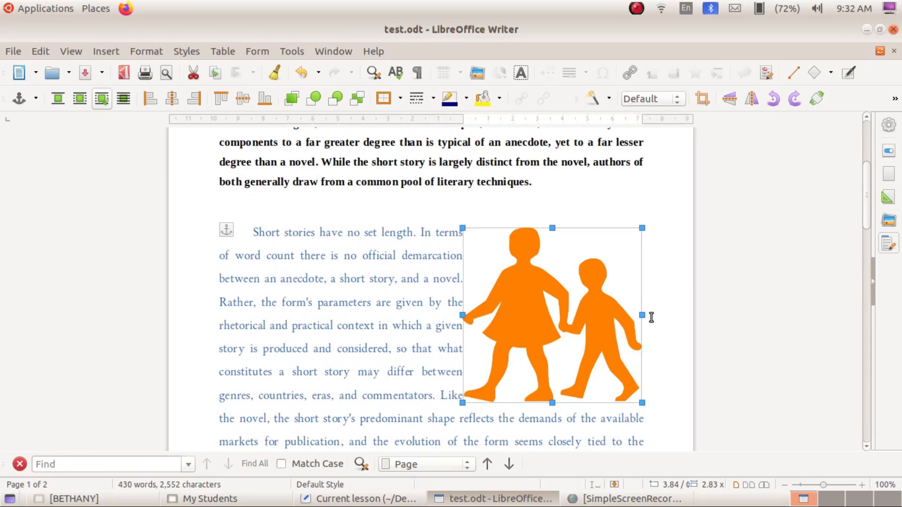
click(657, 312)
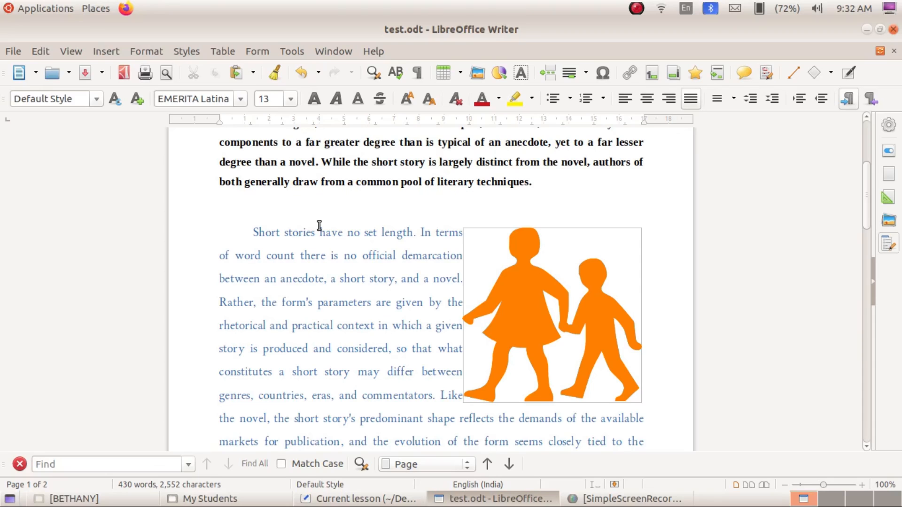
- Open the page style settings and examine the paper format, area and transparency options
scroll(319, 226, up, 5)
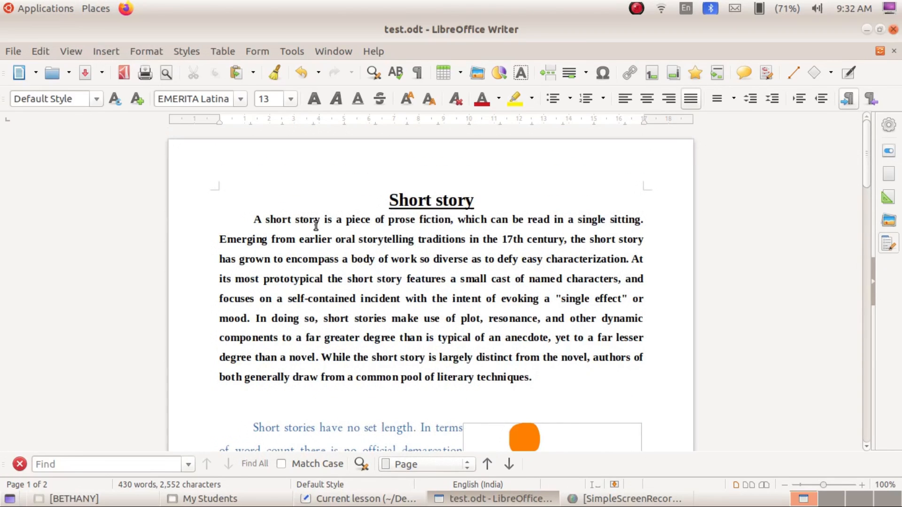
scroll(316, 225, down, 8)
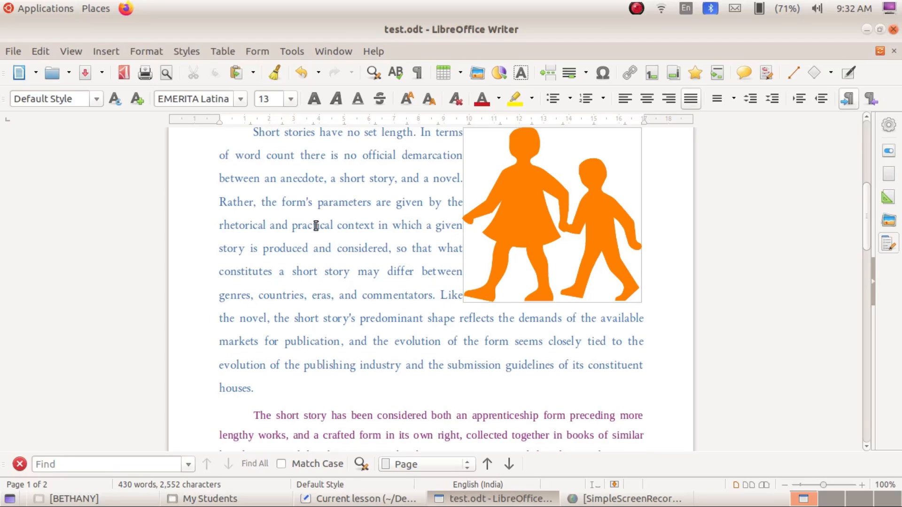
scroll(316, 225, up, 7)
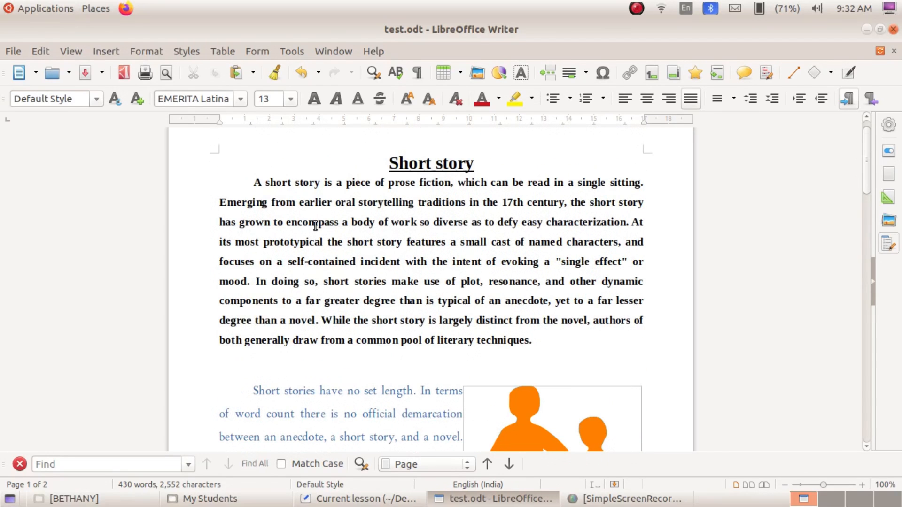
click(145, 51)
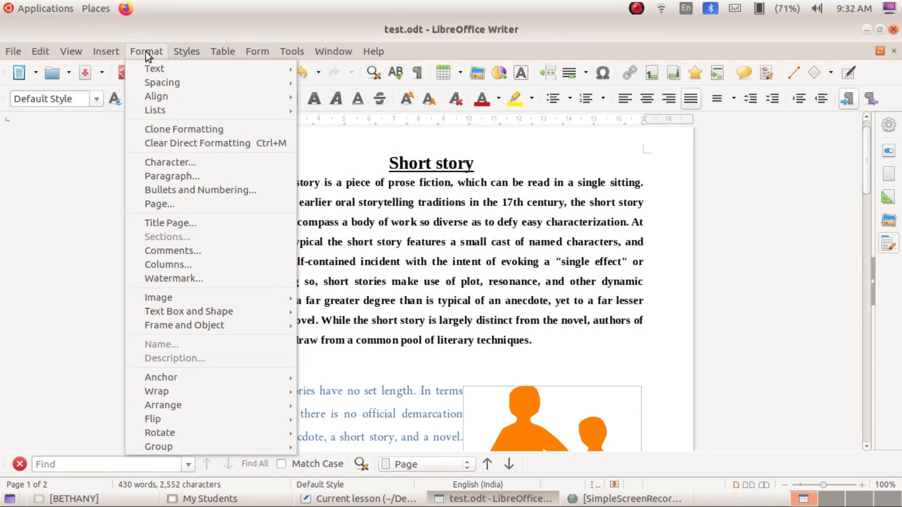
click(175, 204)
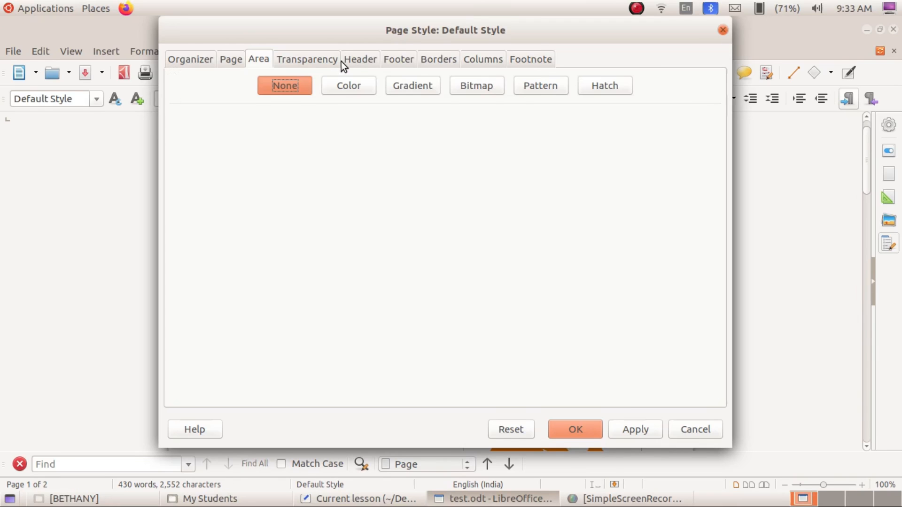
click(210, 58)
click(224, 60)
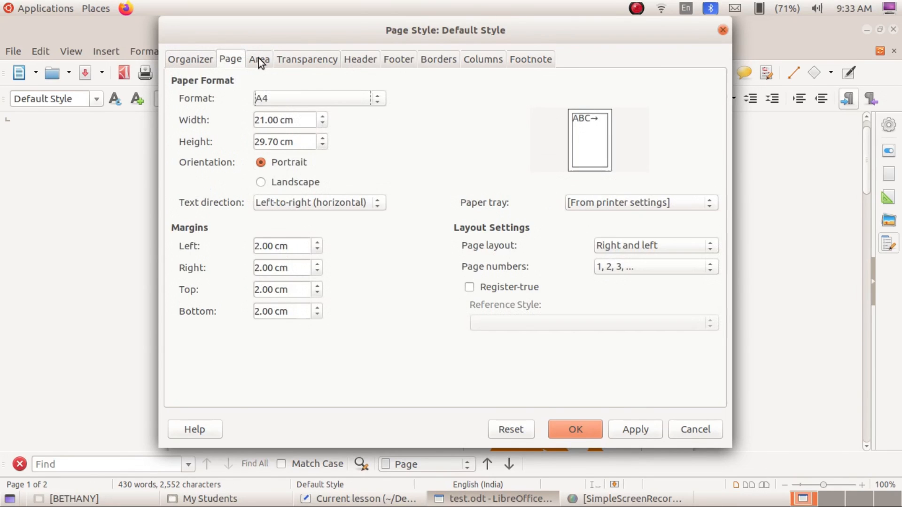
click(259, 59)
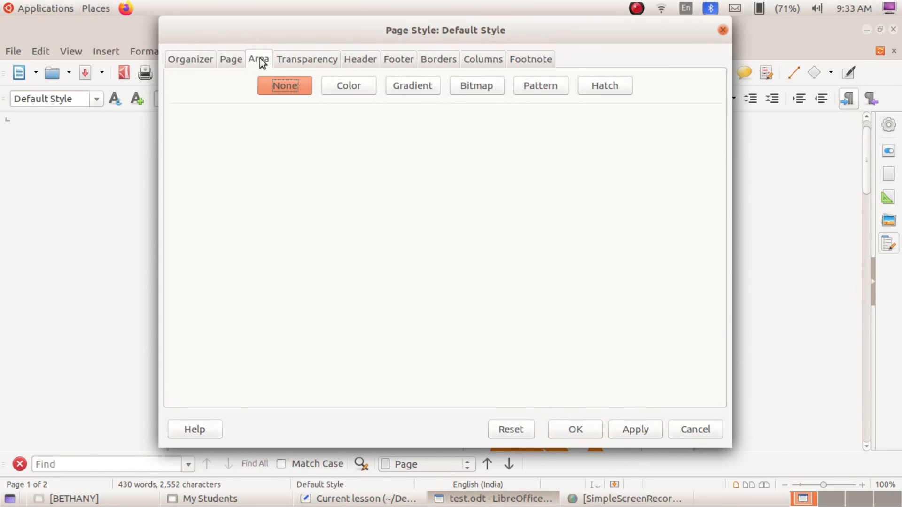
click(300, 60)
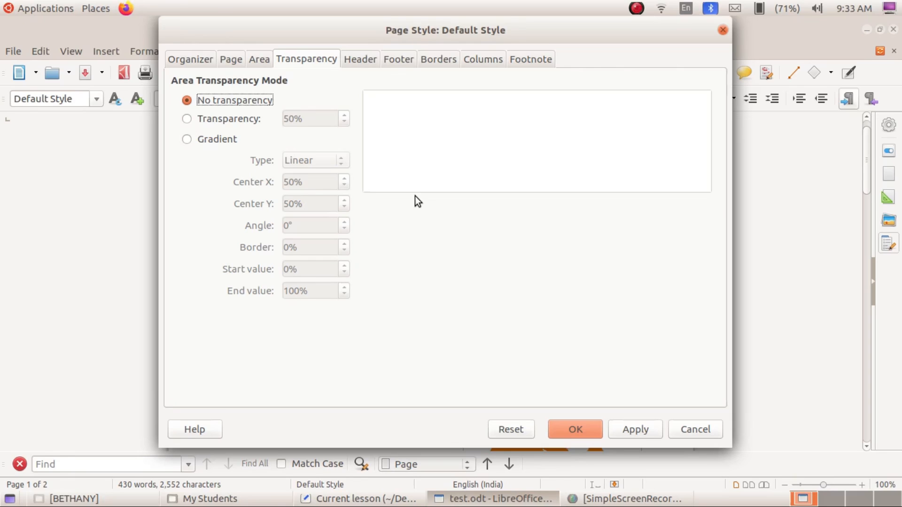
- Compare the page border line arrangement presets and choose borders on all four sides
click(437, 61)
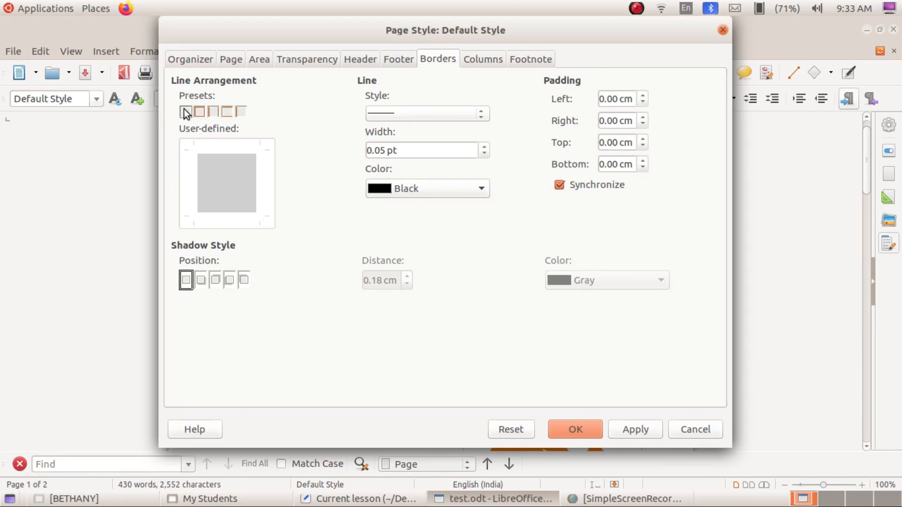
click(199, 112)
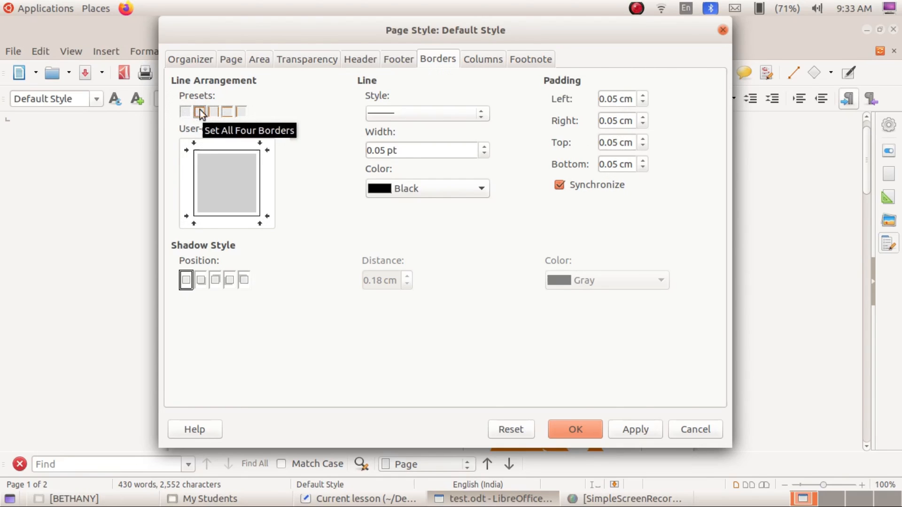
click(185, 112)
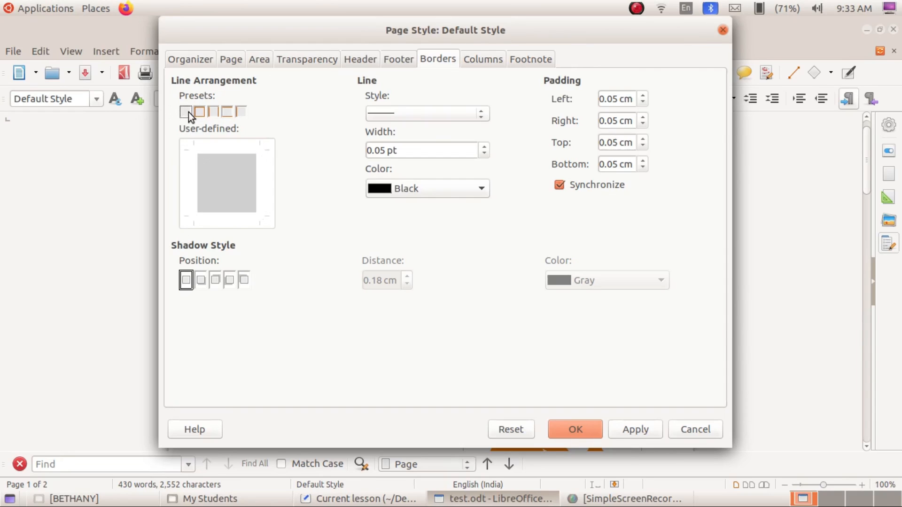
click(201, 112)
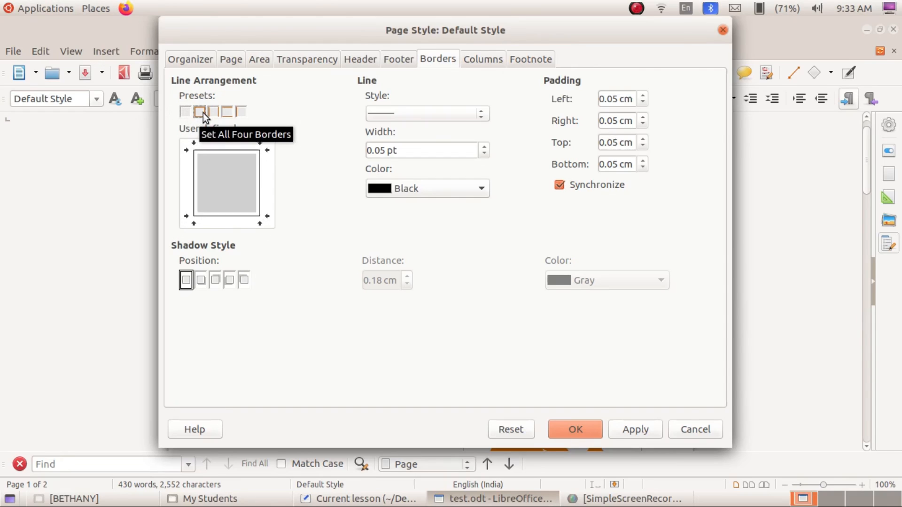
click(214, 111)
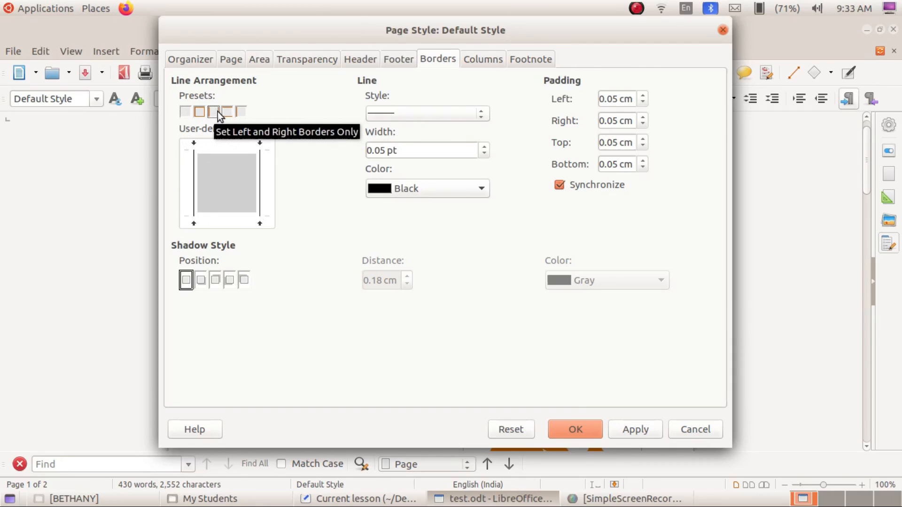
click(232, 114)
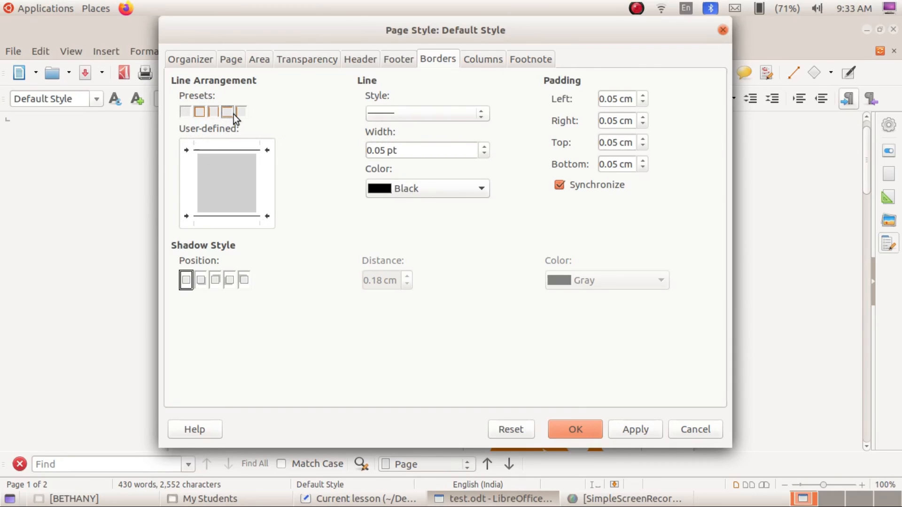
click(243, 111)
click(201, 112)
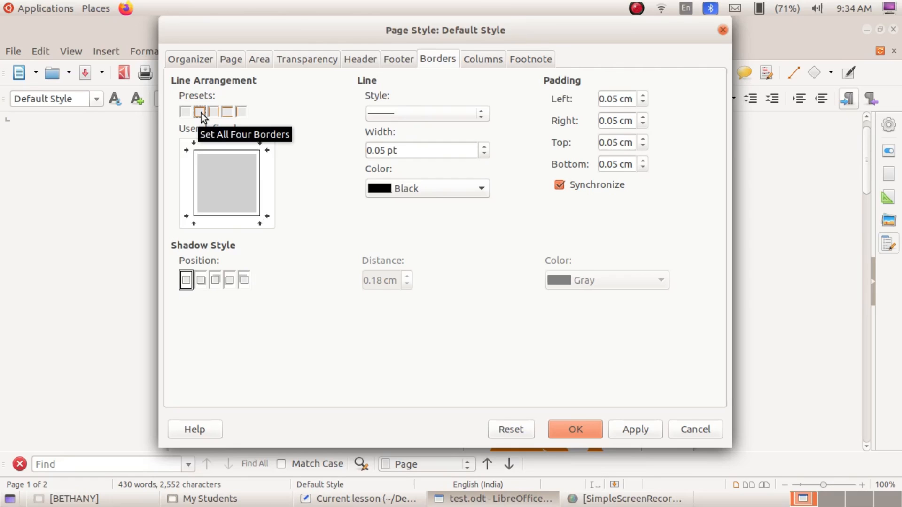
- Set the page border line to the solid style with a width of 1.50 pt
click(481, 114)
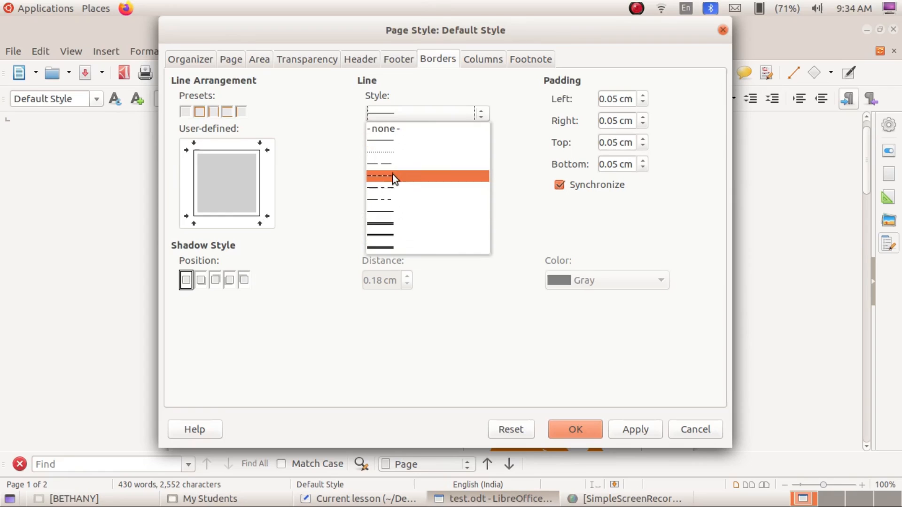
click(396, 142)
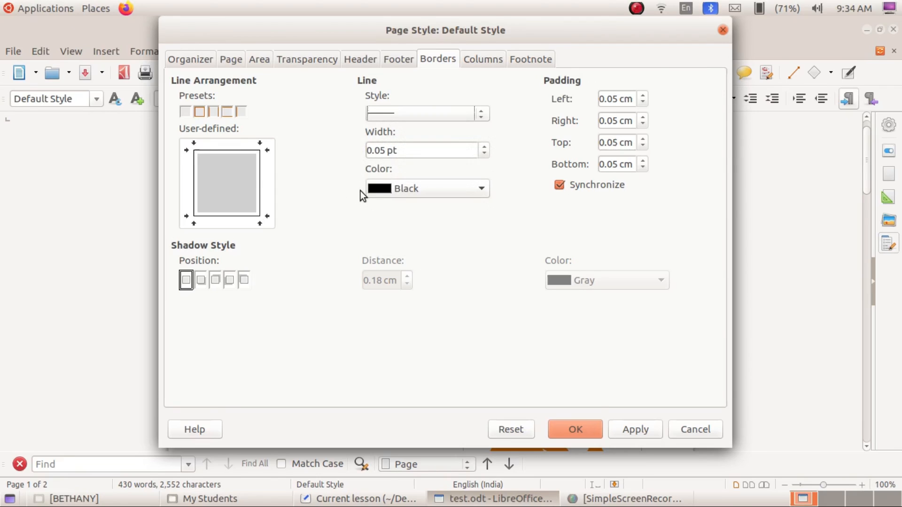
click(377, 151)
key(Delete)
text(1)
- Color the page border Teal, confirm the page style and check the border across both pages
click(482, 190)
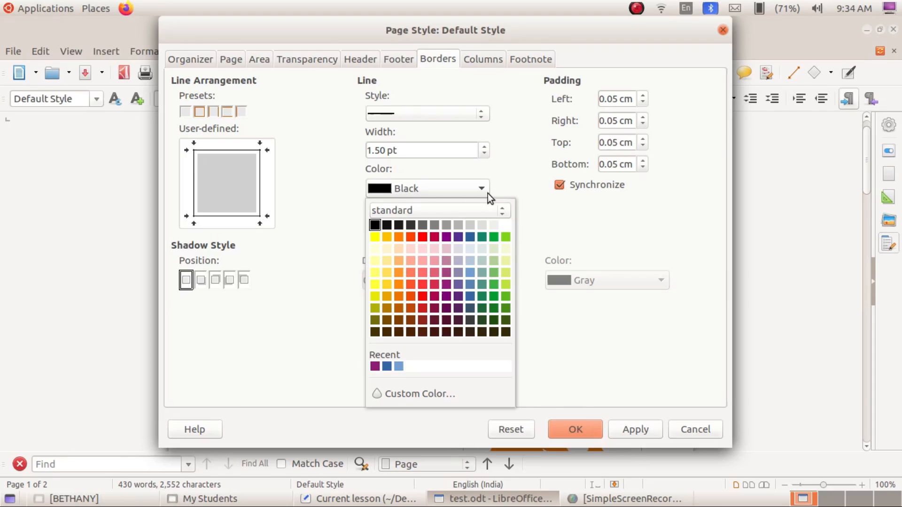
click(485, 240)
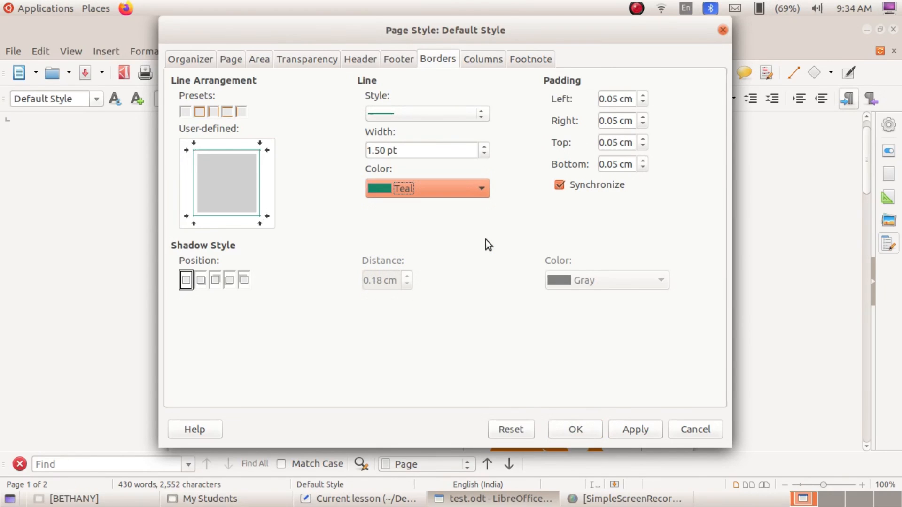
click(576, 430)
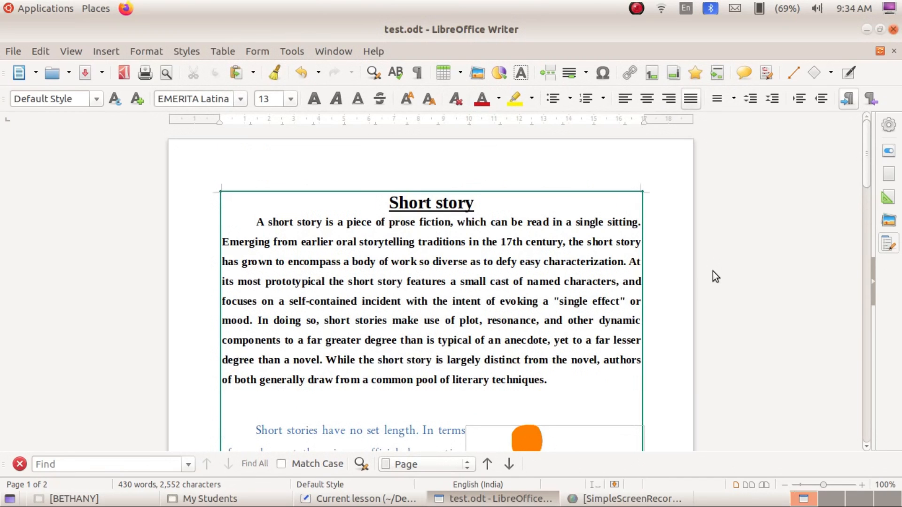
scroll(528, 200, down, 15)
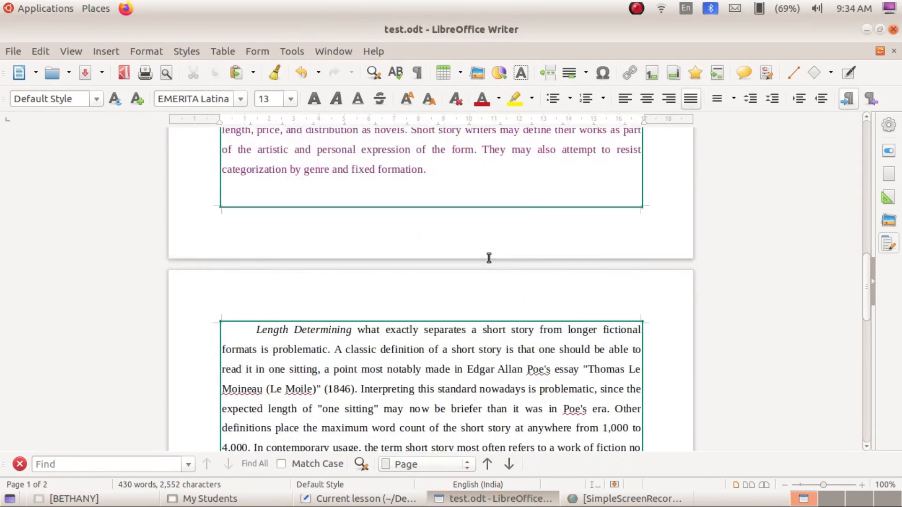
scroll(489, 258, up, 10)
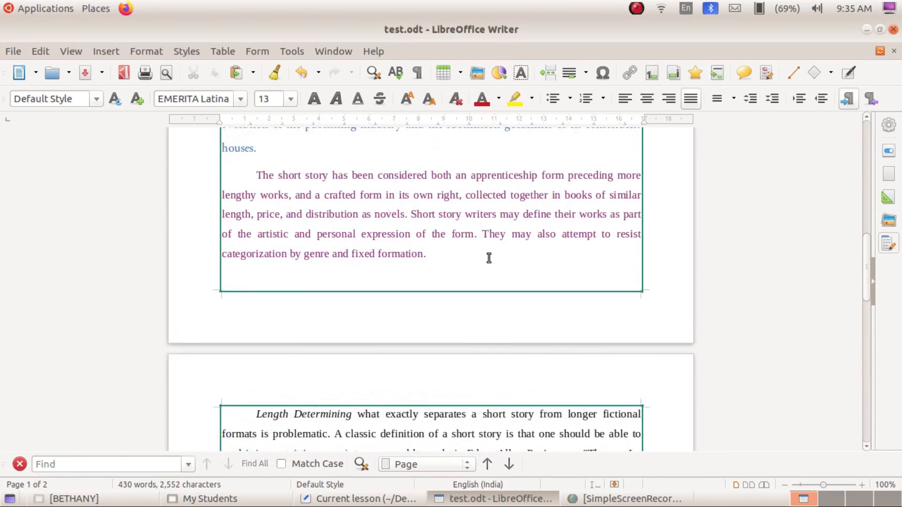
scroll(488, 258, up, 8)
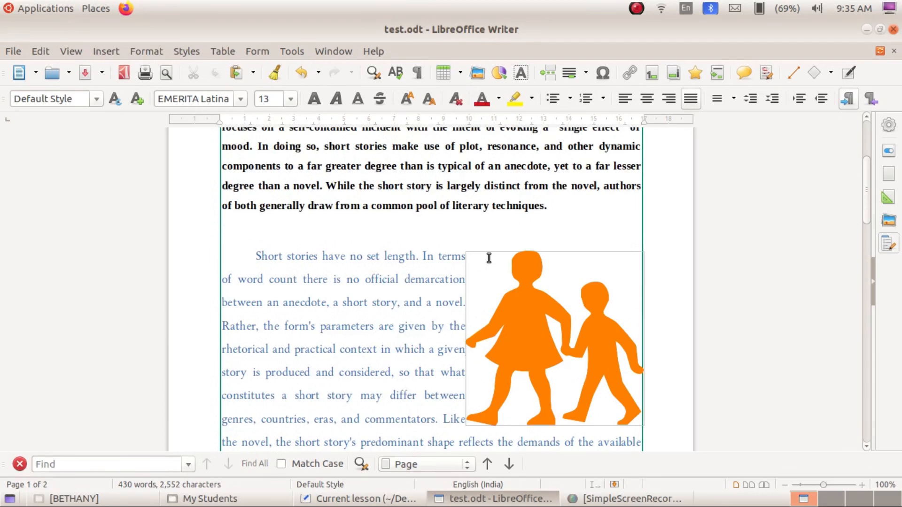
- Open the page style from the document title and bring up its background area settings
scroll(488, 258, up, 7)
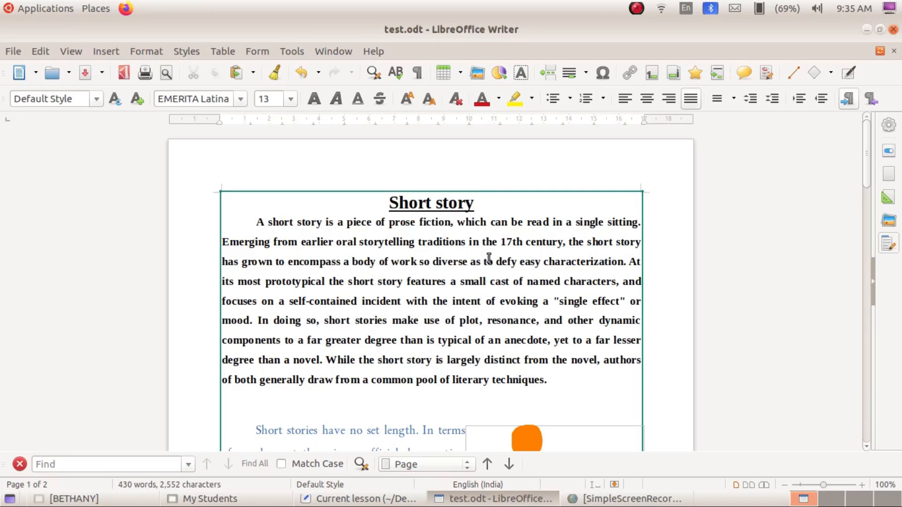
click(312, 207)
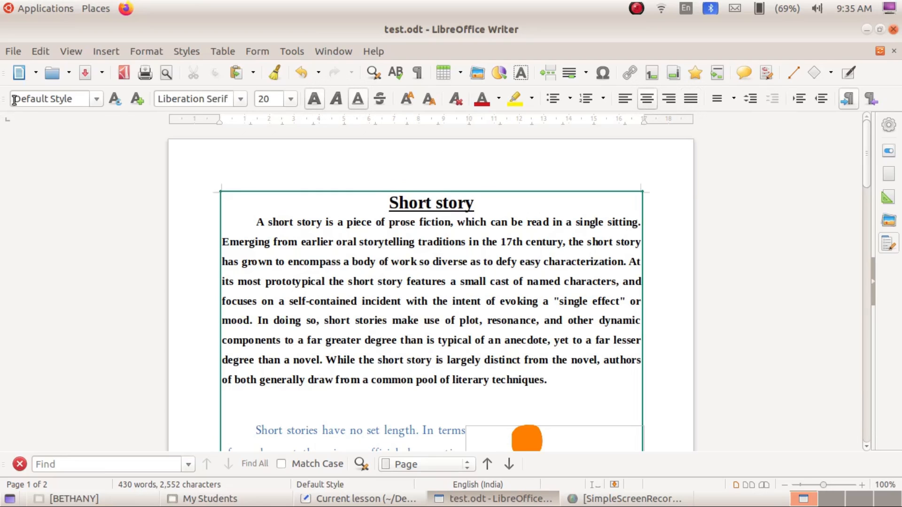
click(142, 50)
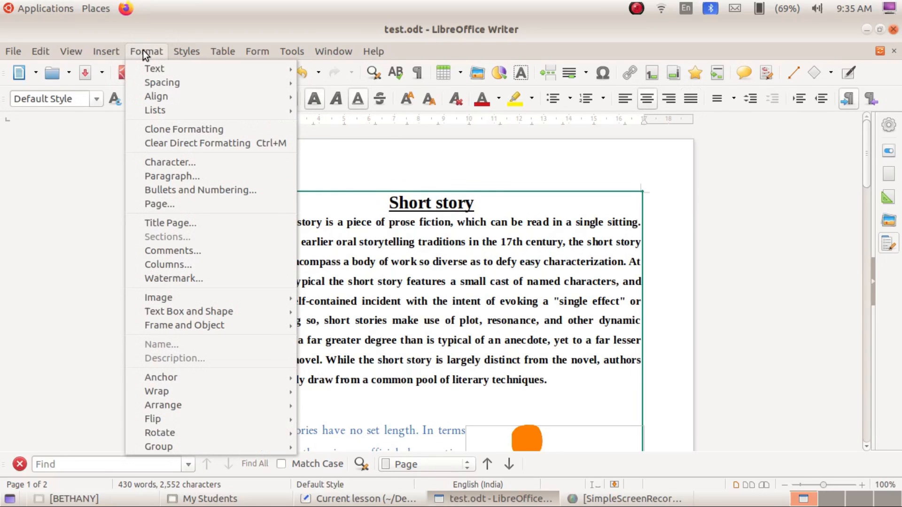
click(176, 204)
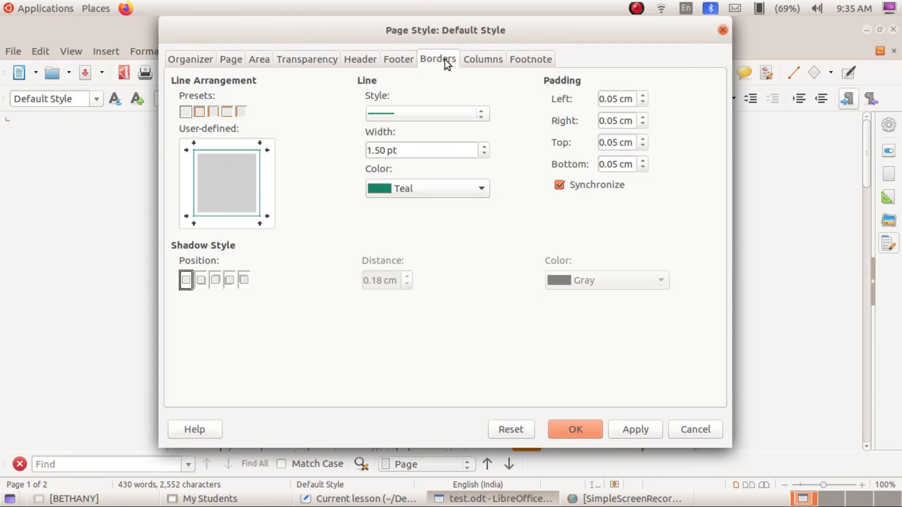
click(264, 63)
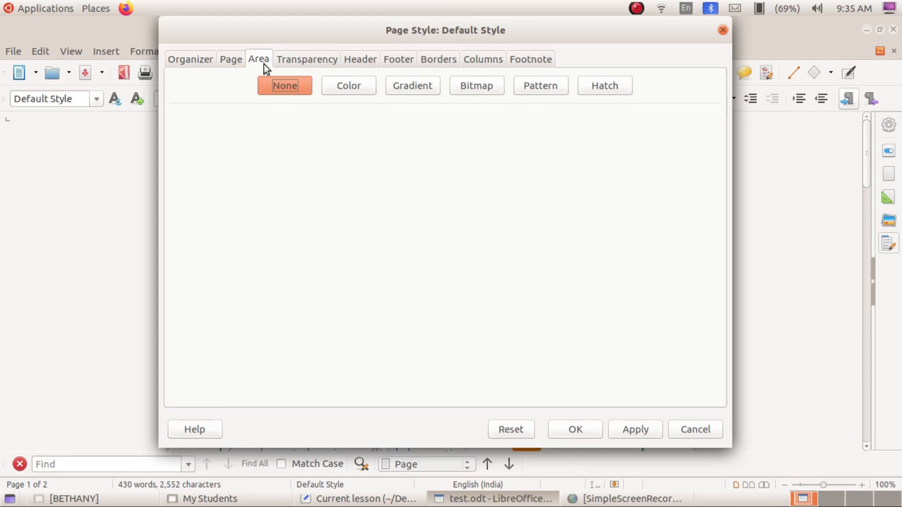
- Examine the color, gradient, bitmap, pattern and hatch fills for the page background, including previewing textures and the bitmap import option
click(346, 90)
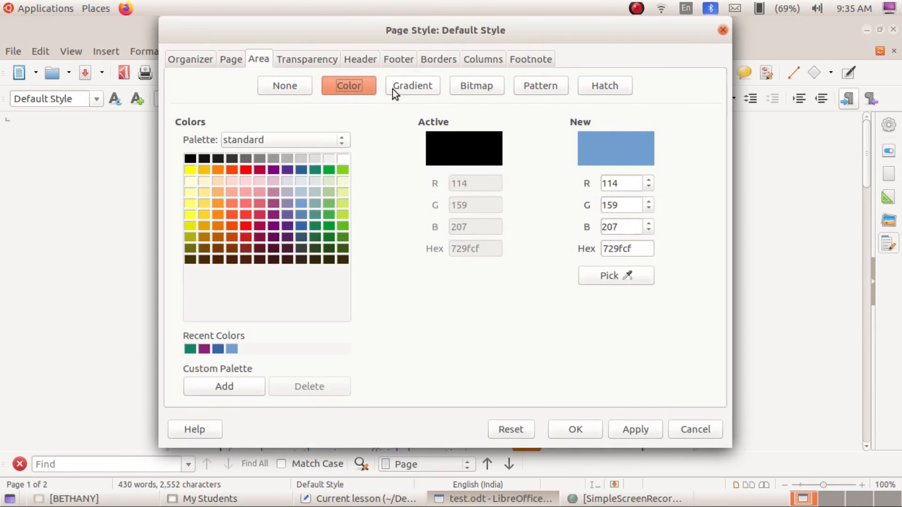
click(425, 90)
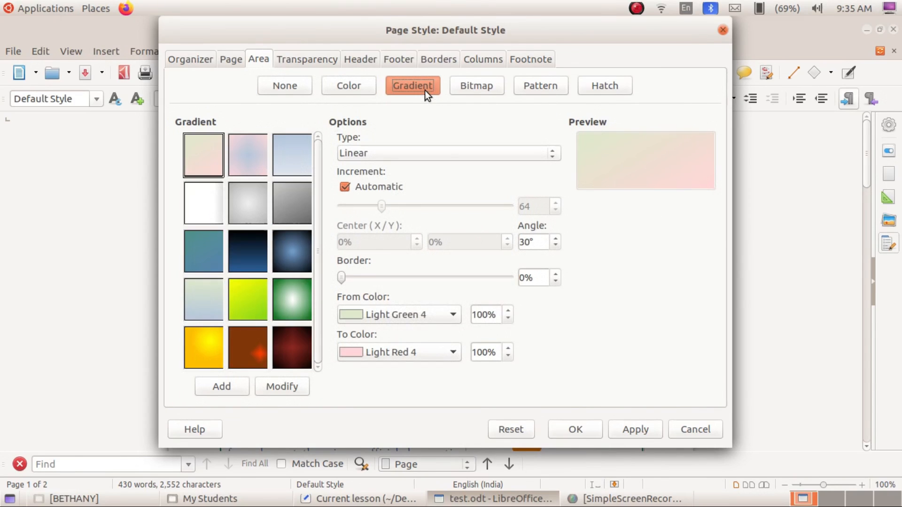
click(483, 90)
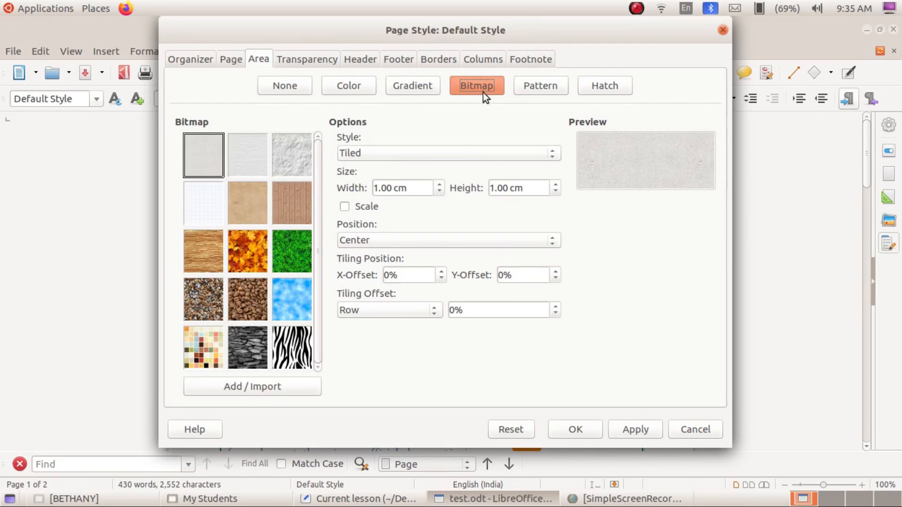
click(243, 305)
click(249, 253)
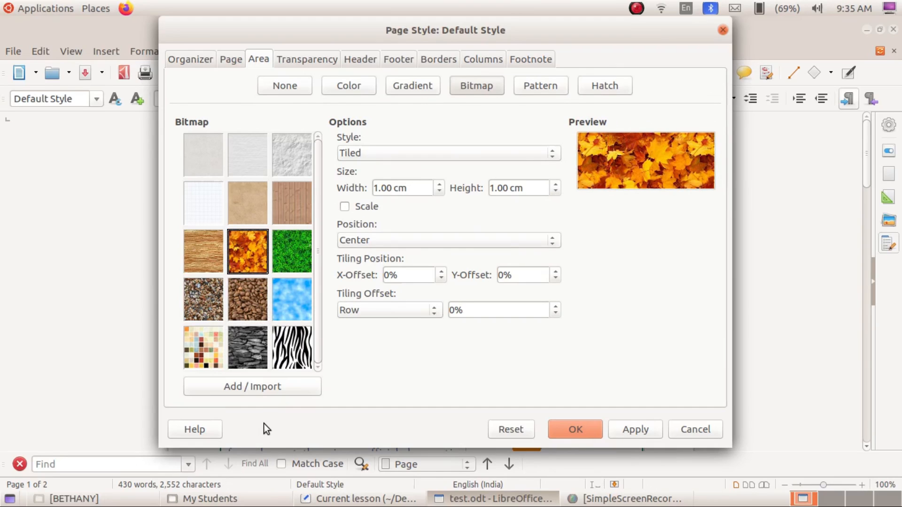
click(269, 387)
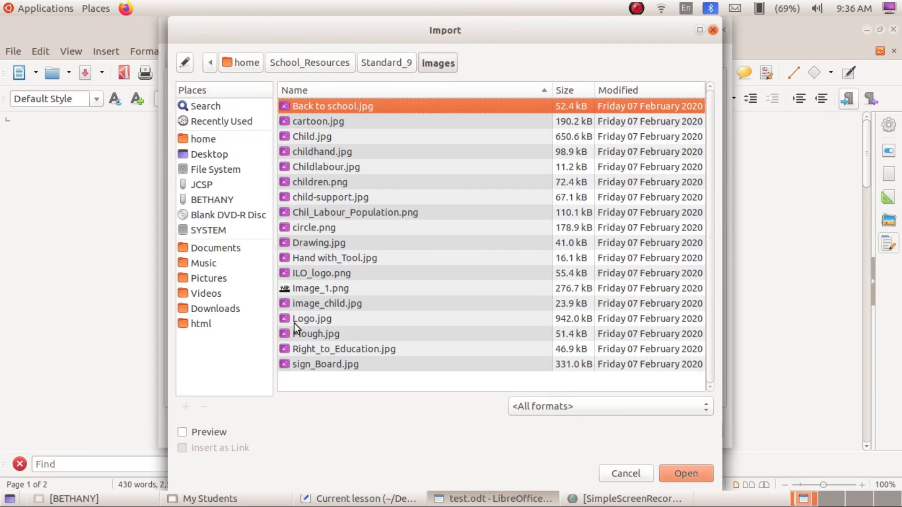
key(Escape)
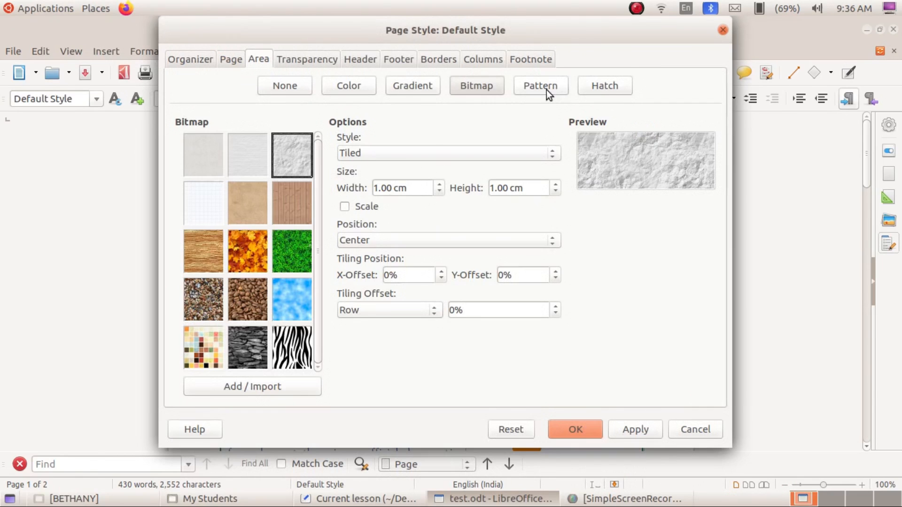
click(546, 89)
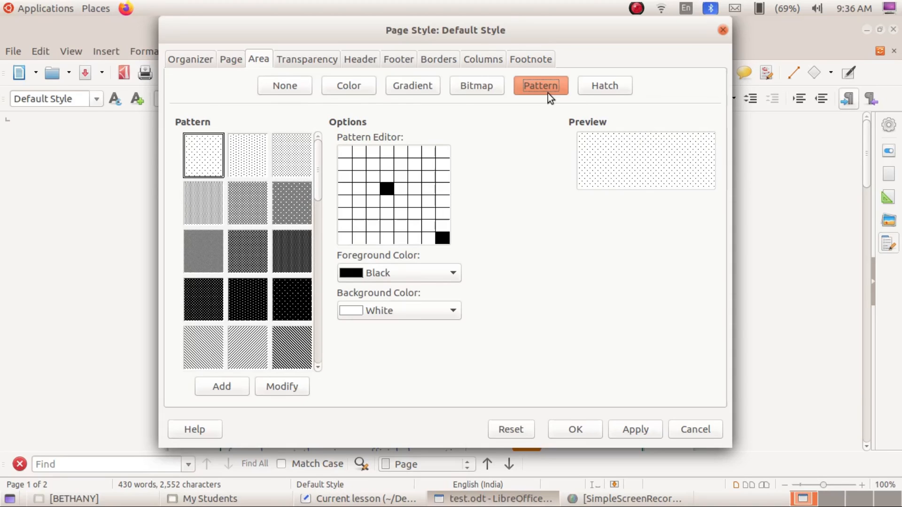
click(606, 87)
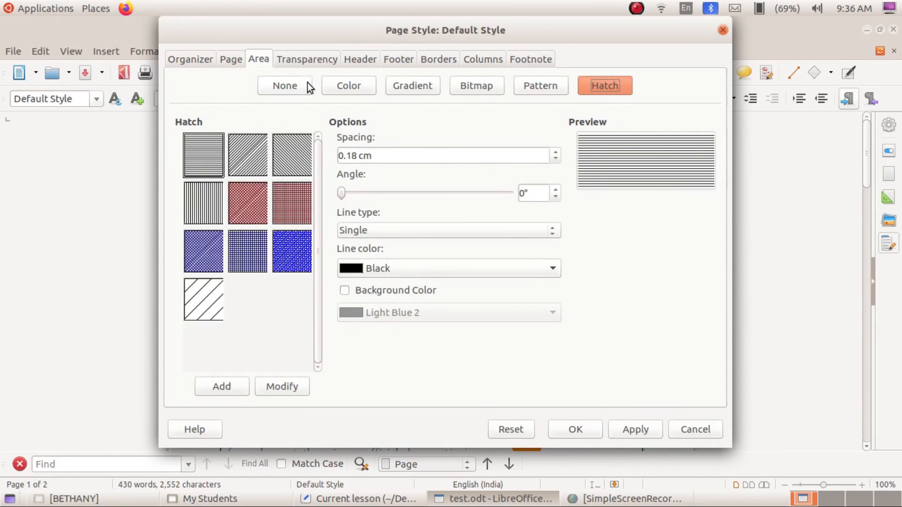
- Fill the page background with the solid color Light Yellow 3, confirm the page style and check the page
click(353, 88)
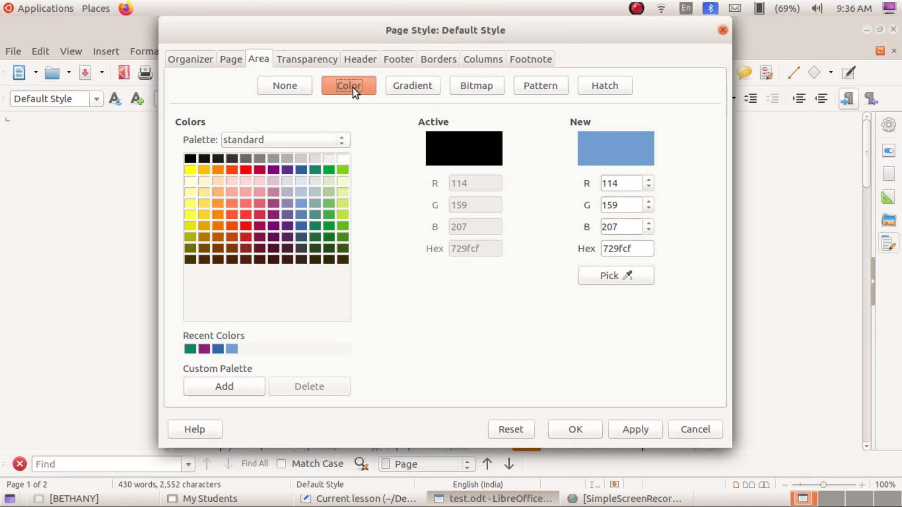
click(343, 182)
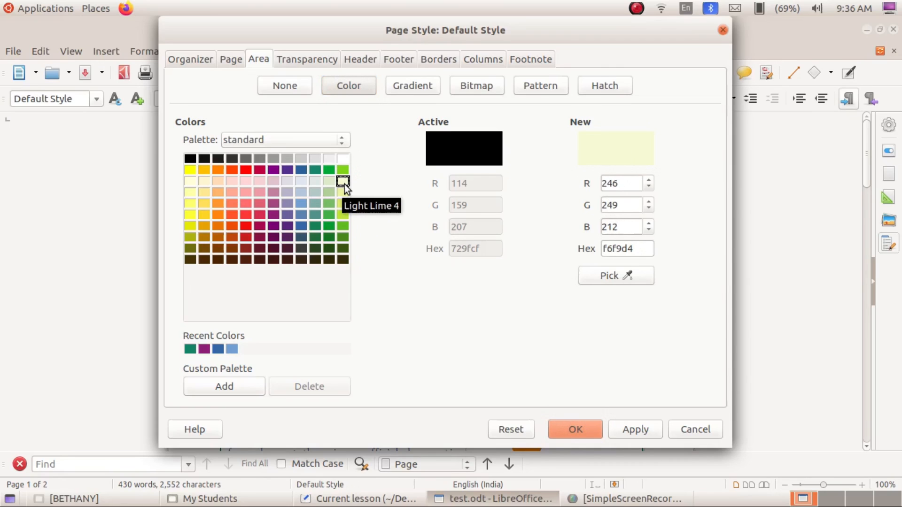
click(191, 193)
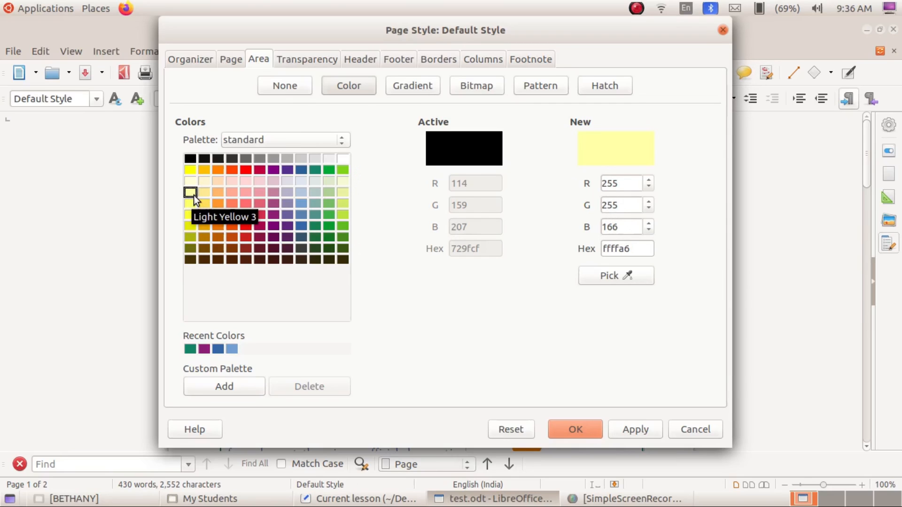
click(590, 430)
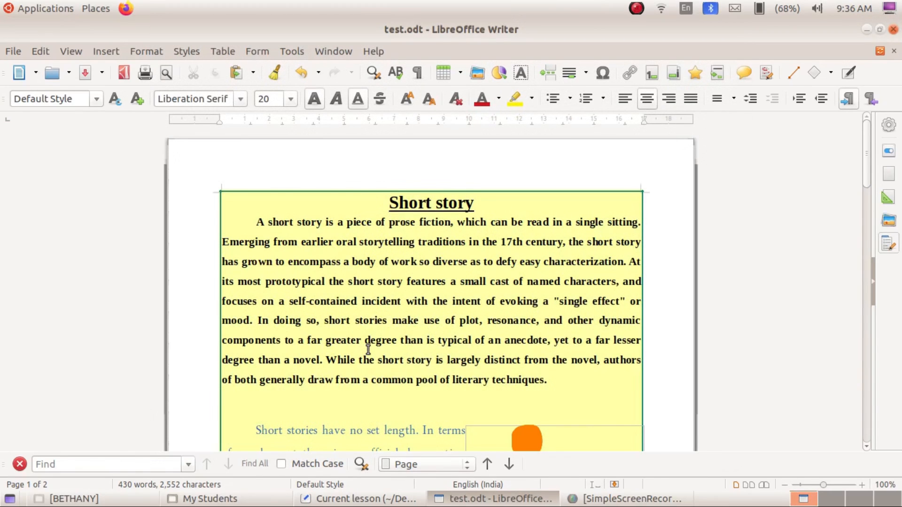
scroll(491, 291, down, 4)
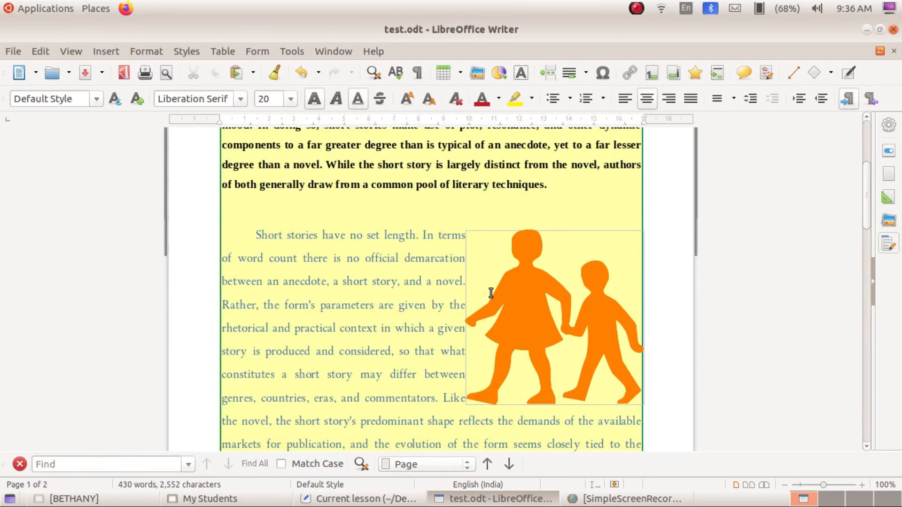
scroll(490, 292, up, 4)
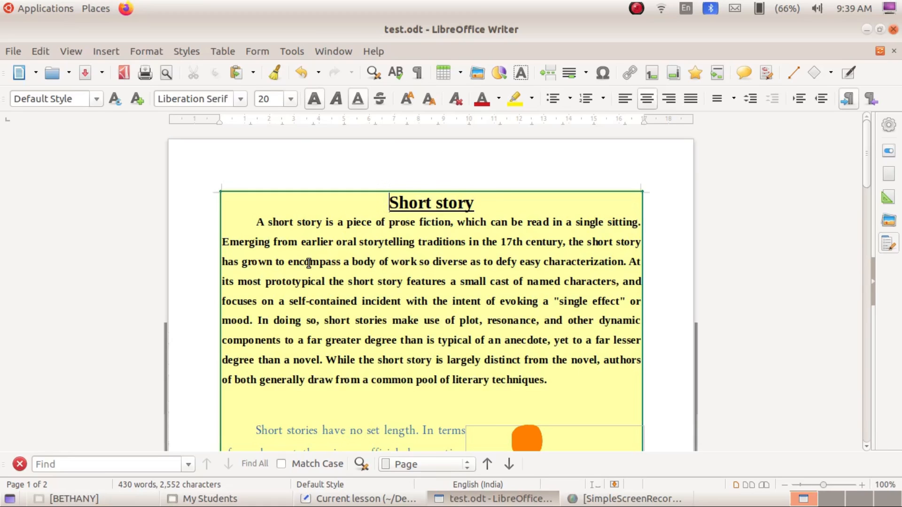
- Increase the synchronized padding between the page border and the text on all four sides and confirm the page style
click(329, 280)
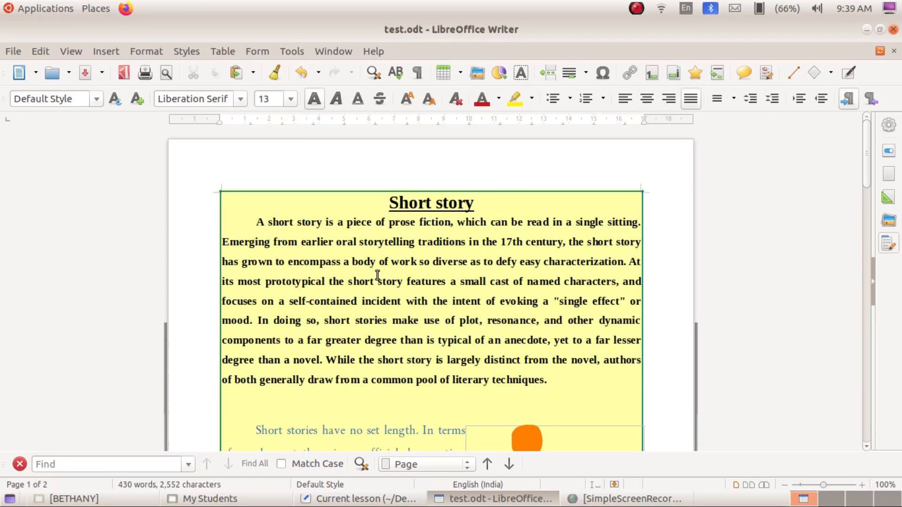
click(148, 52)
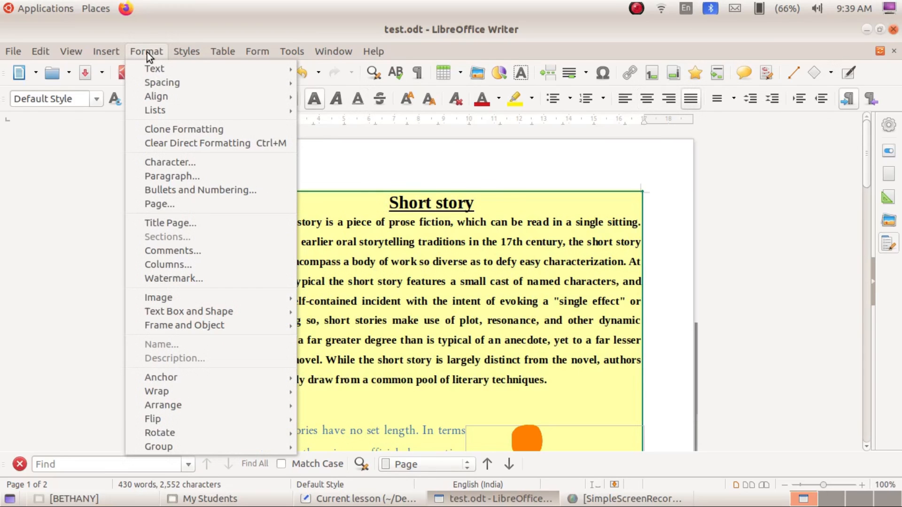
click(174, 204)
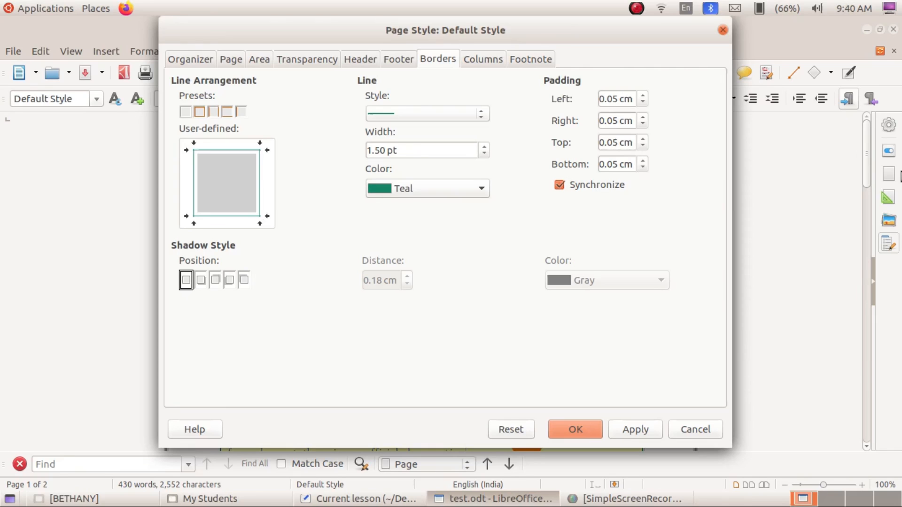
key(Delete)
click(607, 121)
click(587, 430)
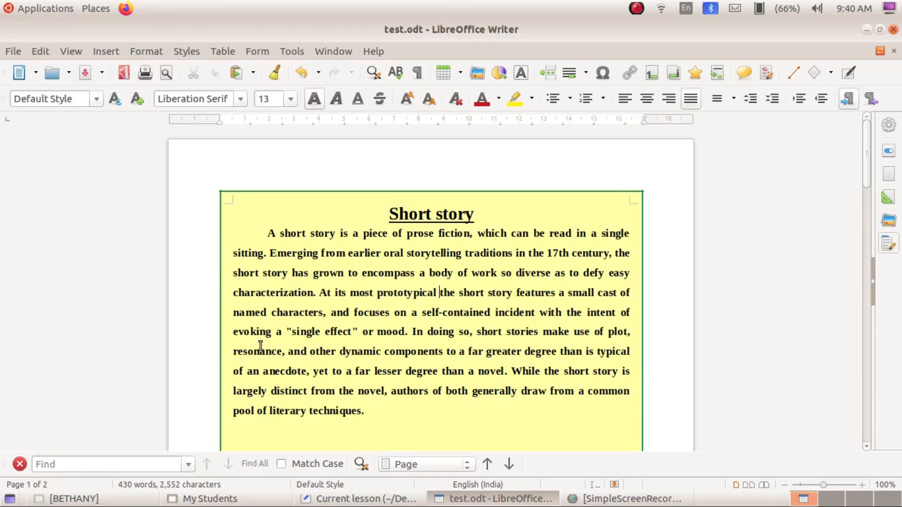
- Delete the empty line above the paragraph starting "Short stories have no set length" and check the layout across both pages
scroll(430, 353, down, 5)
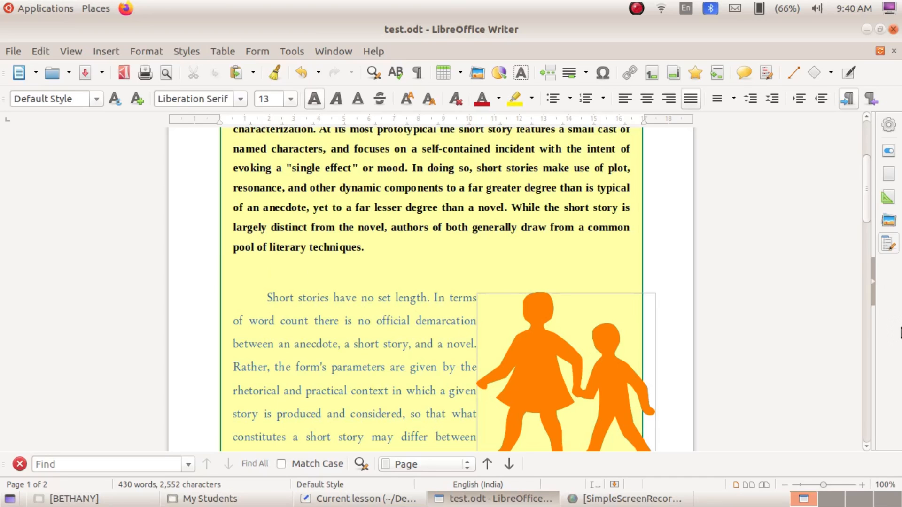
key(BackSpace)
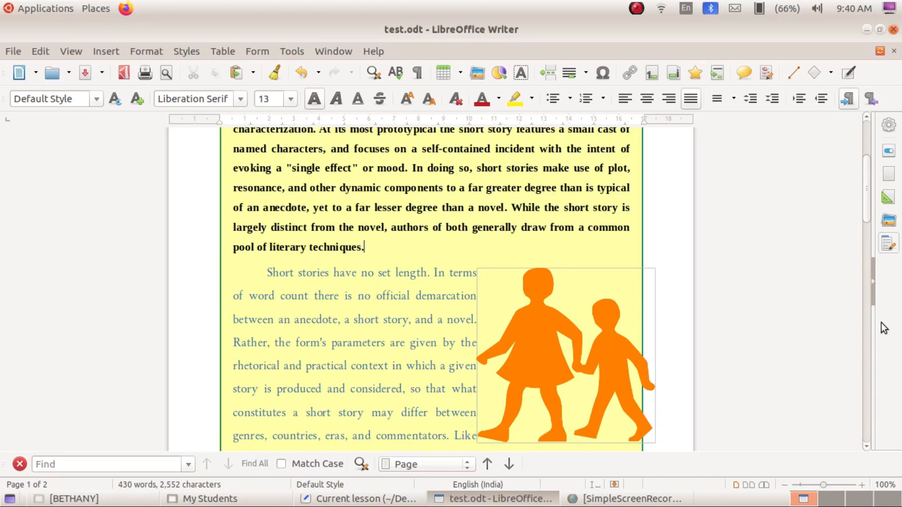
scroll(540, 297, up, 5)
scroll(540, 296, down, 20)
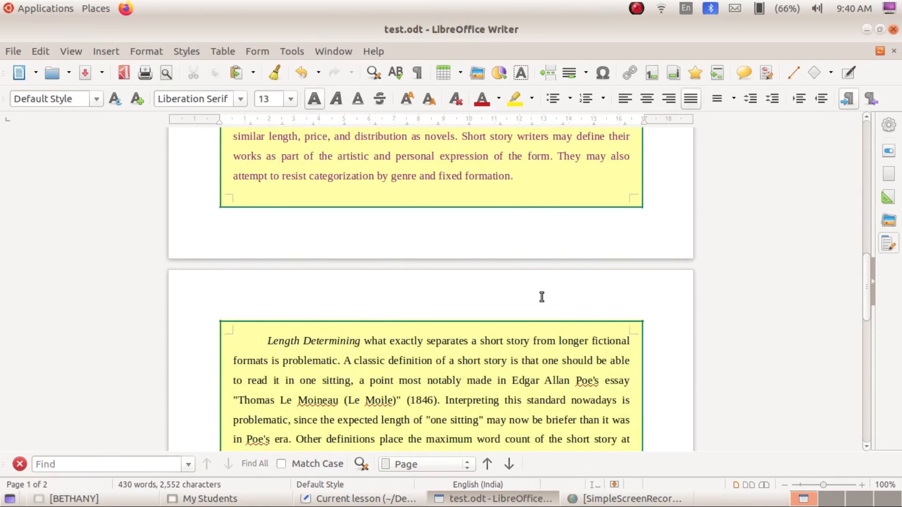
scroll(543, 296, down, 5)
scroll(543, 297, up, 15)
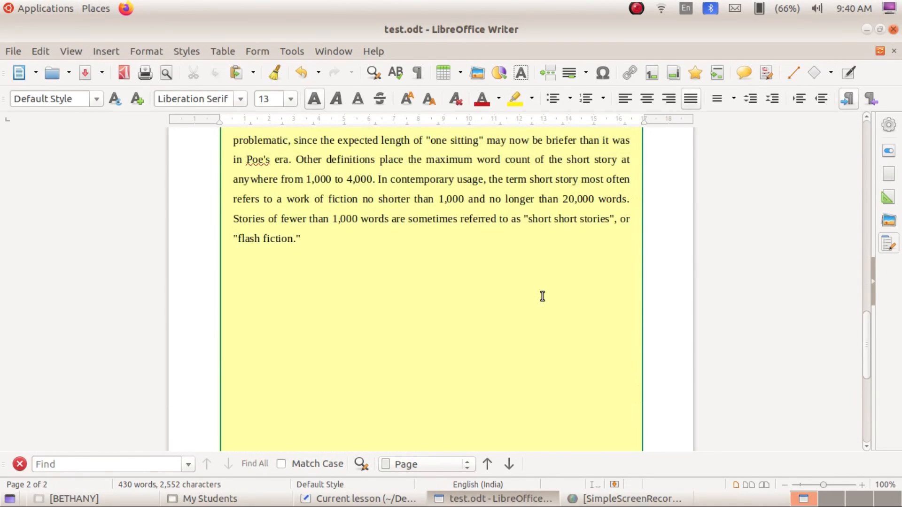
scroll(543, 297, up, 15)
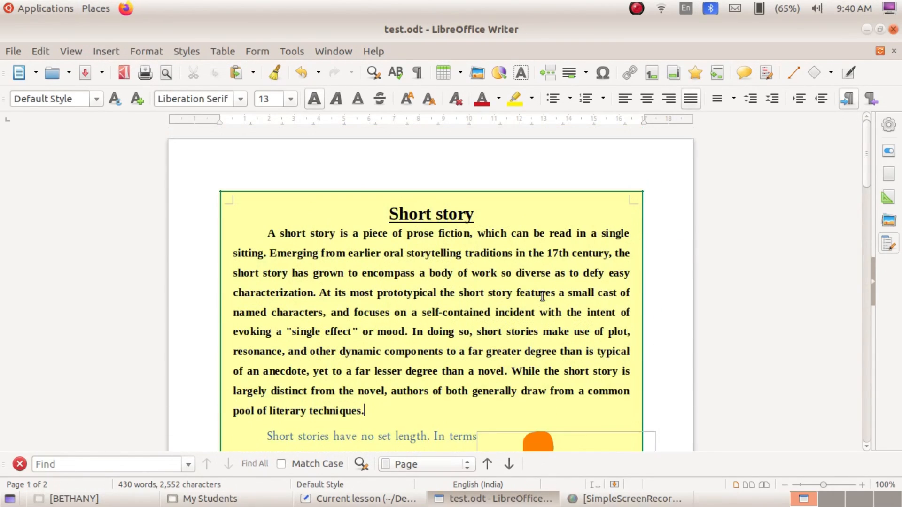